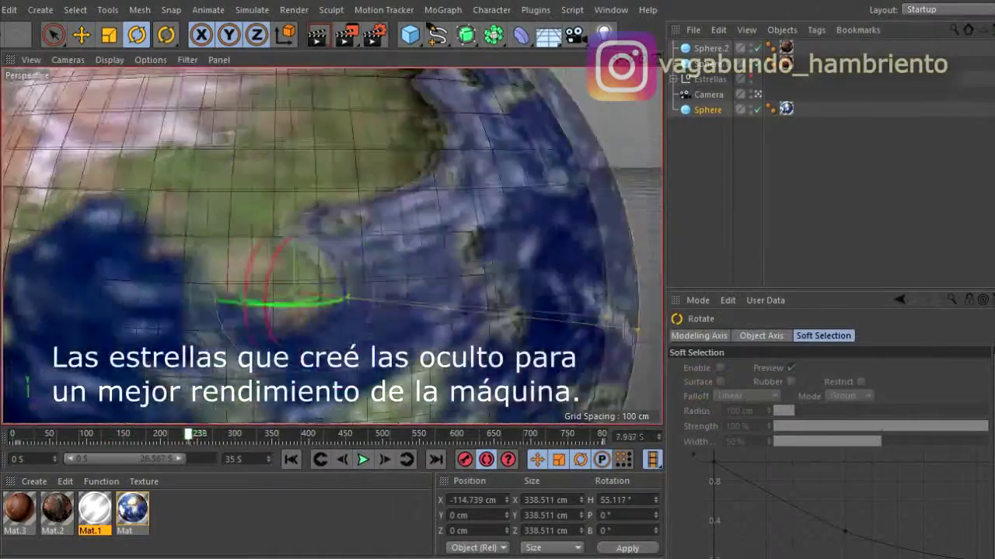
# Step: Stop the animation playback
pyautogui.click(363, 459)
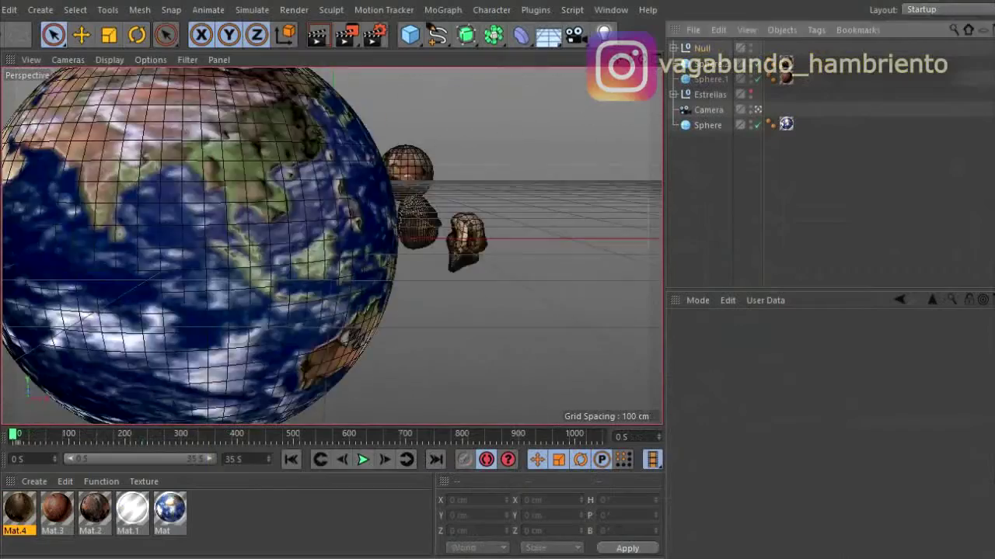
# Step: Play the animation in the viewport
pyautogui.click(362, 459)
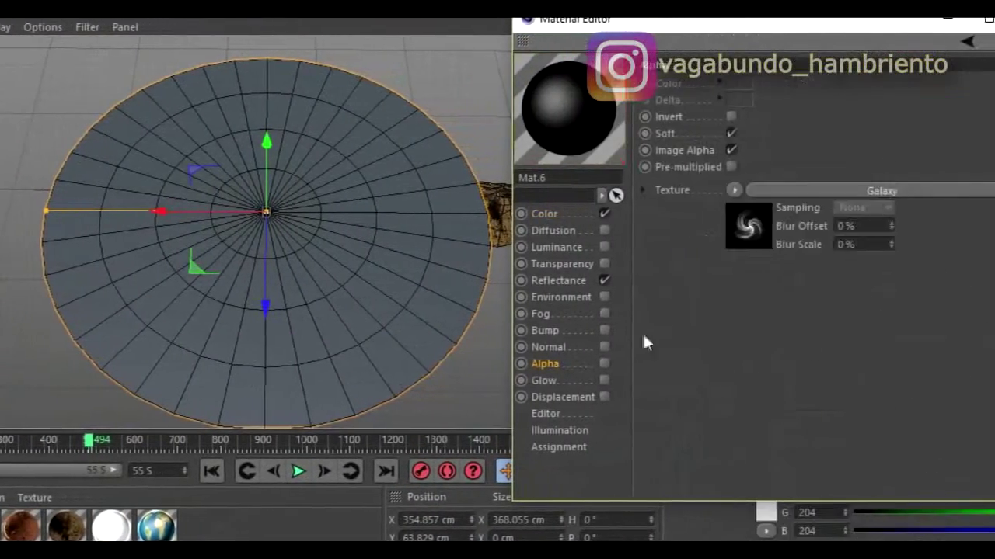
# Step: Enable Glow on the galaxy material and bring up the Galaxy shader's properties
pyautogui.click(496, 331)
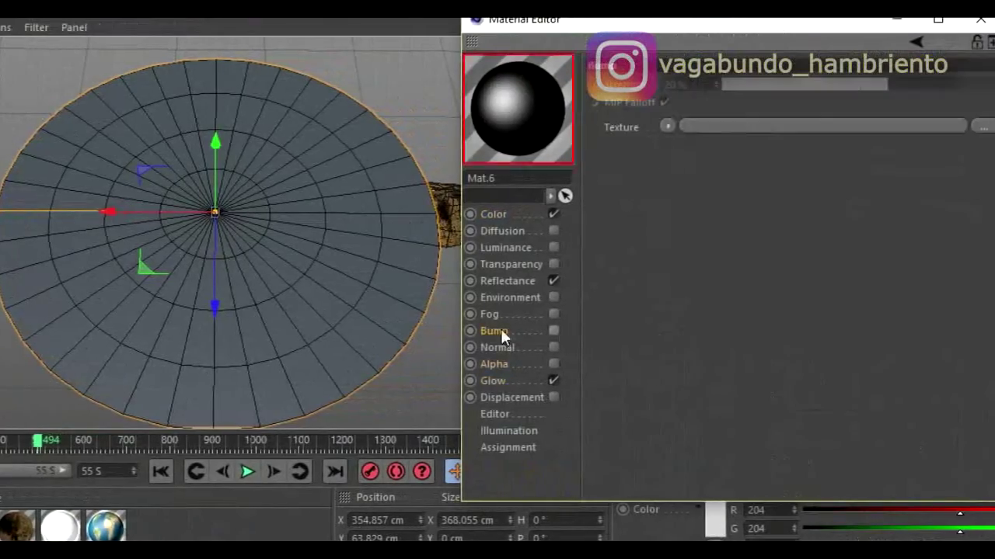
pyautogui.click(808, 342)
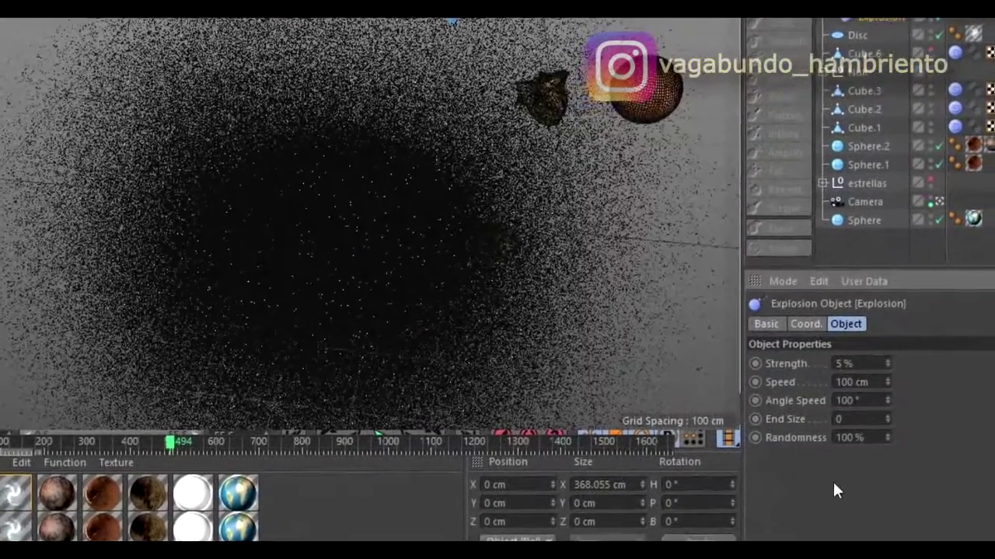
# Step: Render a preview of the galaxy, then nest an Explosion deformer under Disc.1
pyautogui.hotkey('ctrl', 'r')
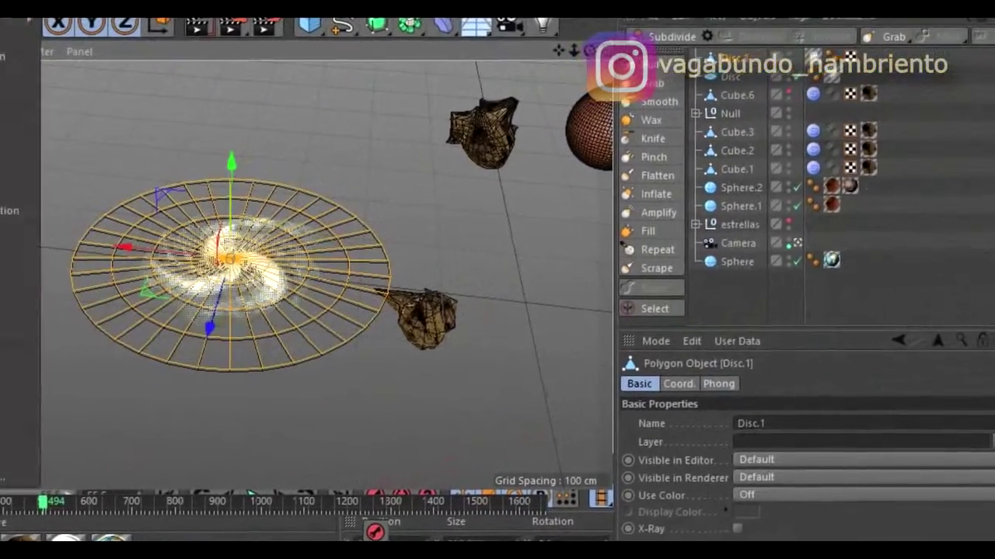
pyautogui.rightClick(830, 23)
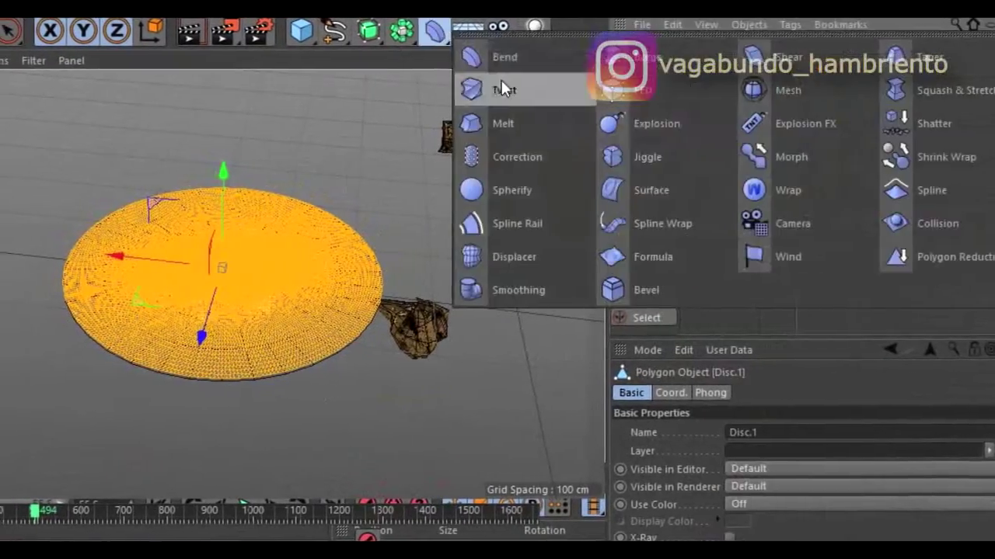
pyautogui.click(500, 84)
pyautogui.click(217, 32)
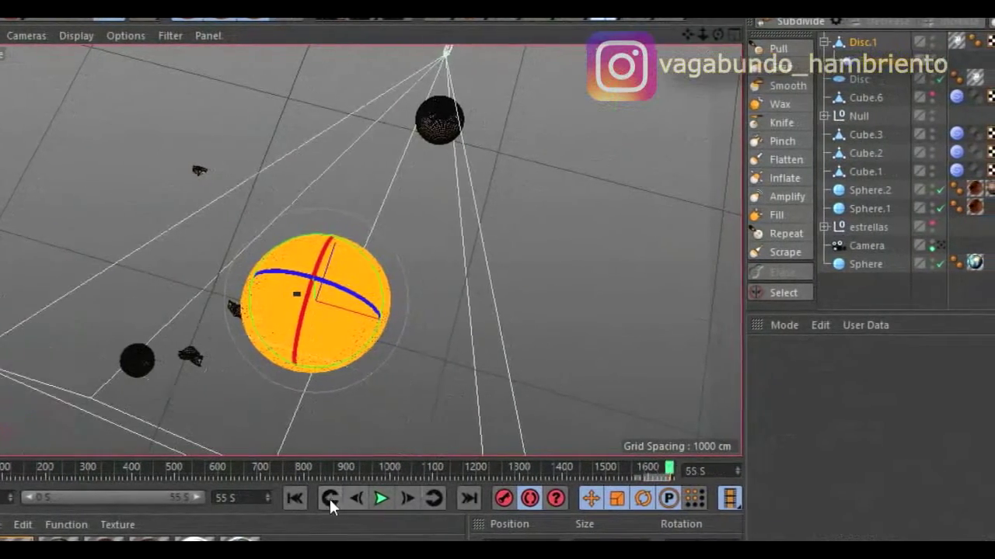
# Step: Jump to frame 982, play through the camera, stop at frame 460 and render that frame
pyautogui.click(386, 471)
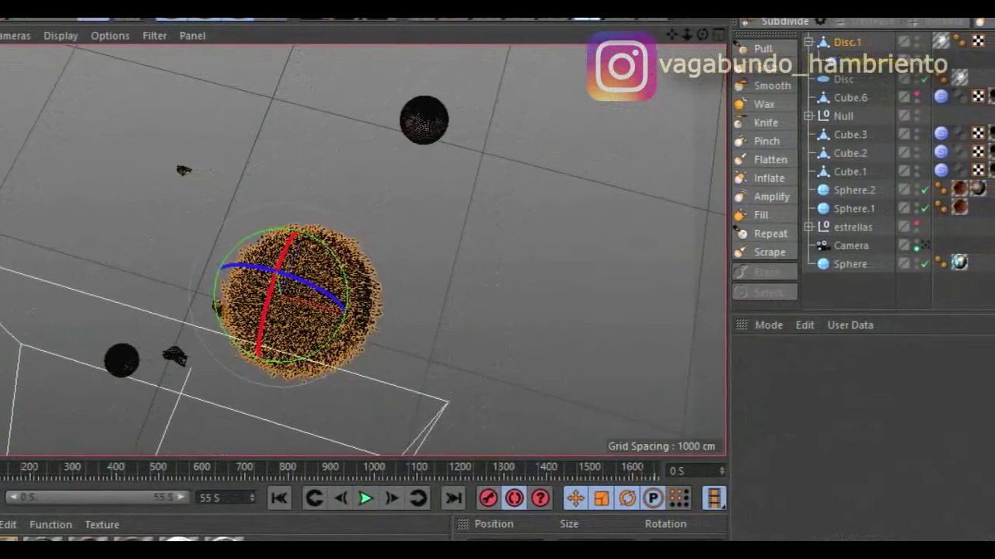
pyautogui.click(355, 499)
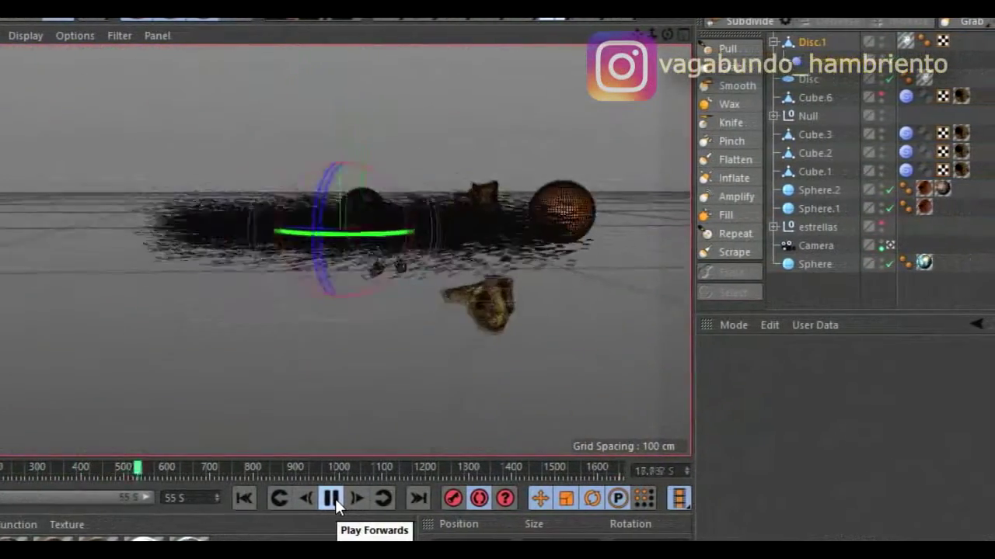
pyautogui.click(108, 465)
pyautogui.click(276, 15)
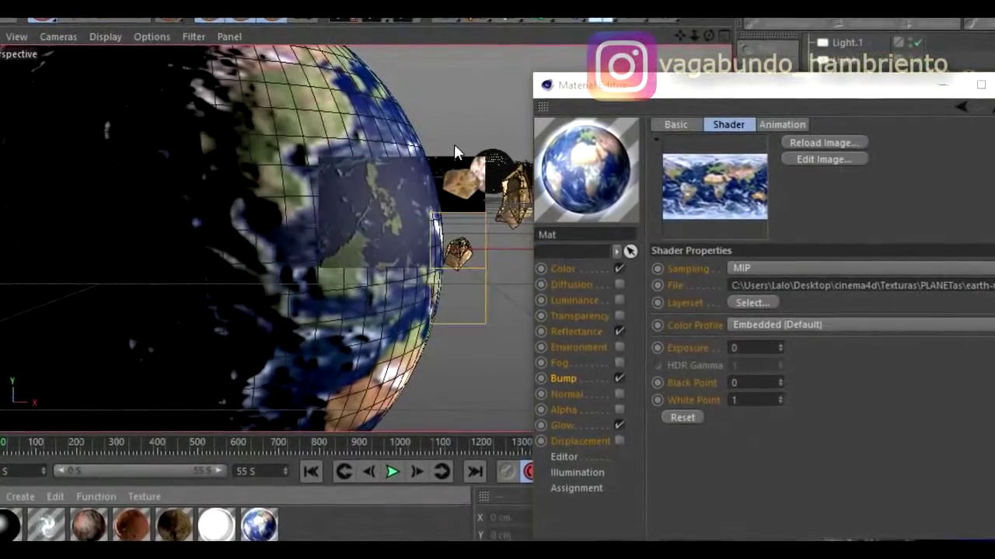
# Step: Close the material settings and play the animation
pyautogui.click(384, 462)
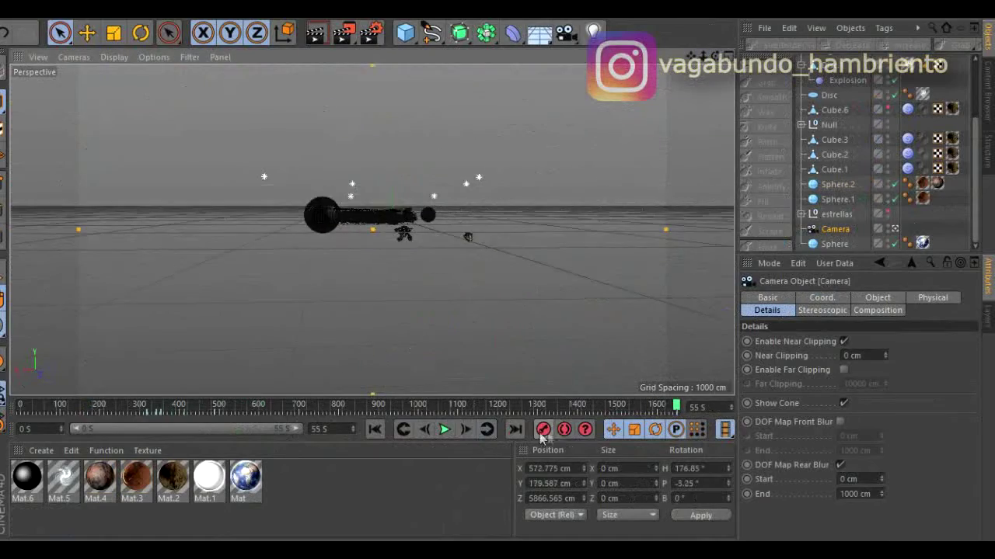
# Step: Play the fly-by, pause on the sphere close-up, scrub toward the end, then replay from frame 0
pyautogui.click(445, 429)
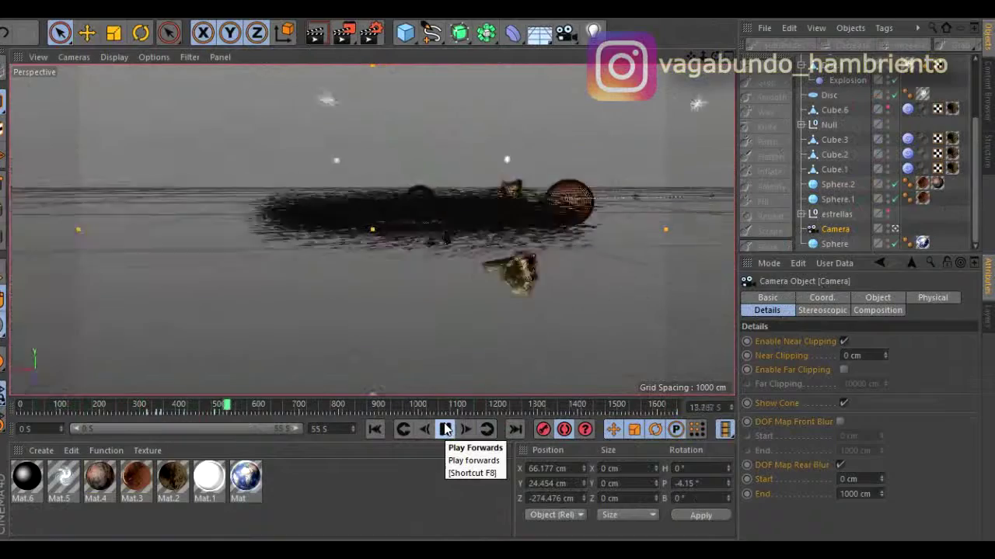
pyautogui.click(444, 430)
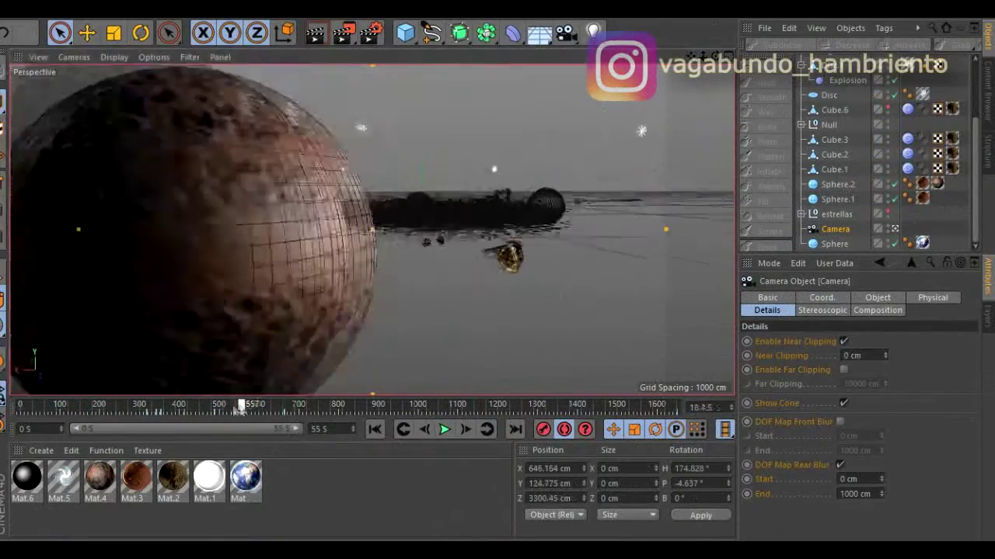
pyautogui.click(444, 430)
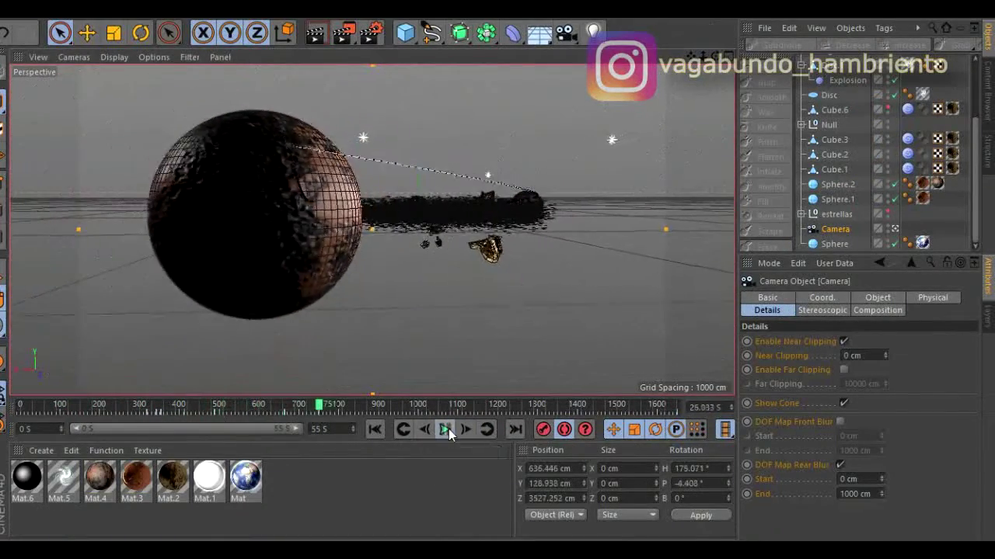
pyautogui.moveTo(579, 406); pyautogui.dragTo(678, 407)
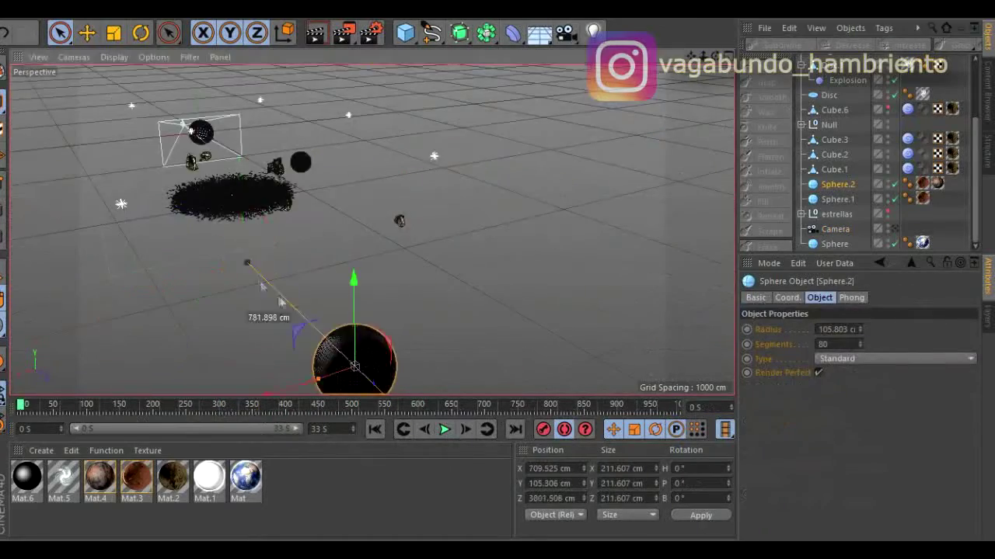
pyautogui.click(25, 406)
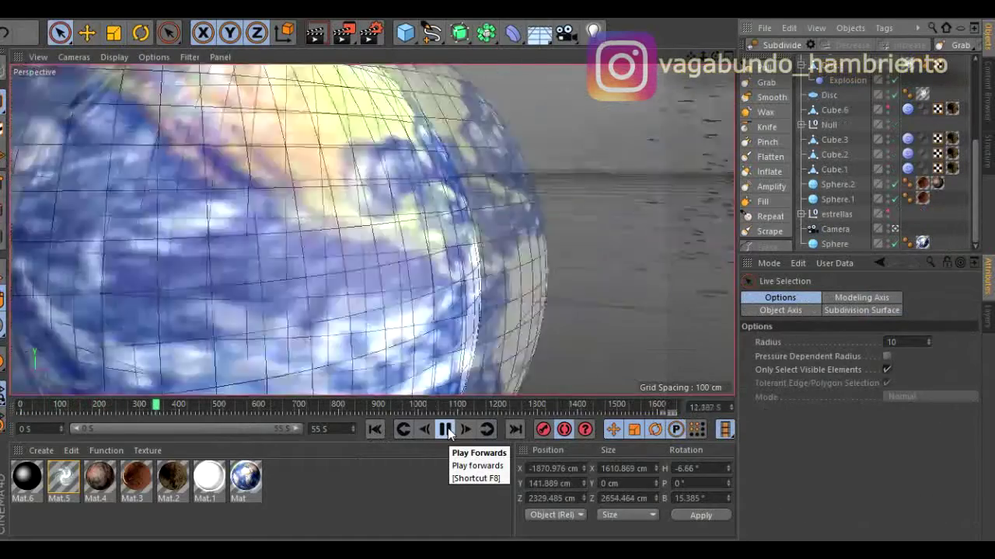
pyautogui.click(446, 430)
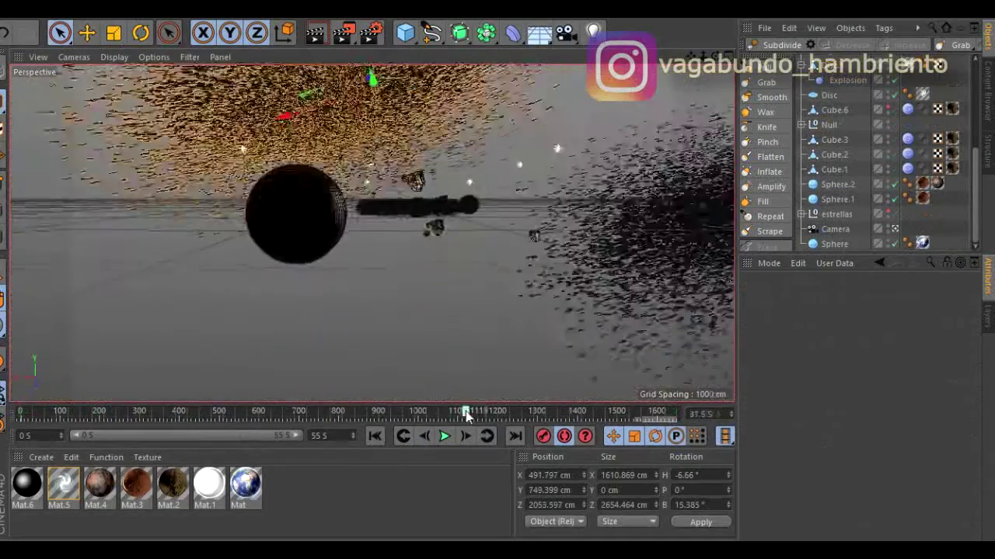
# Step: At the final frame, rotate the orange particle galaxy to tilt it
pyautogui.moveTo(466, 416); pyautogui.dragTo(674, 411)
pyautogui.press('r')
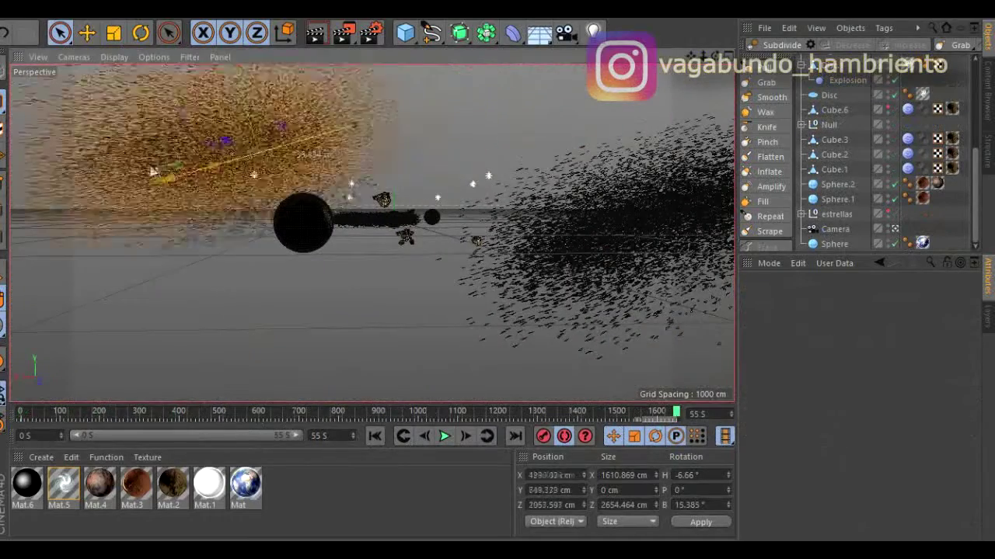
pyautogui.moveTo(225, 93)
pyautogui.mouseDown()
pyautogui.moveTo(237, 136)
pyautogui.moveTo(245, 113)
pyautogui.mouseUp()
# Step: Recolour three knots of Mat.5's luminance Spiral gradient in pink, green and purple, then render the frame
pyautogui.doubleClick(26, 483)
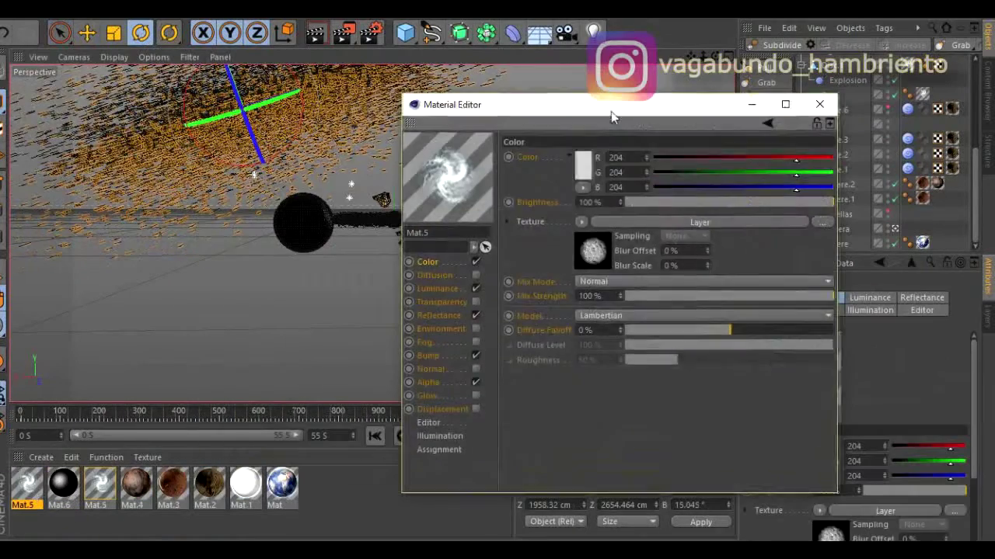
pyautogui.click(447, 288)
pyautogui.click(587, 250)
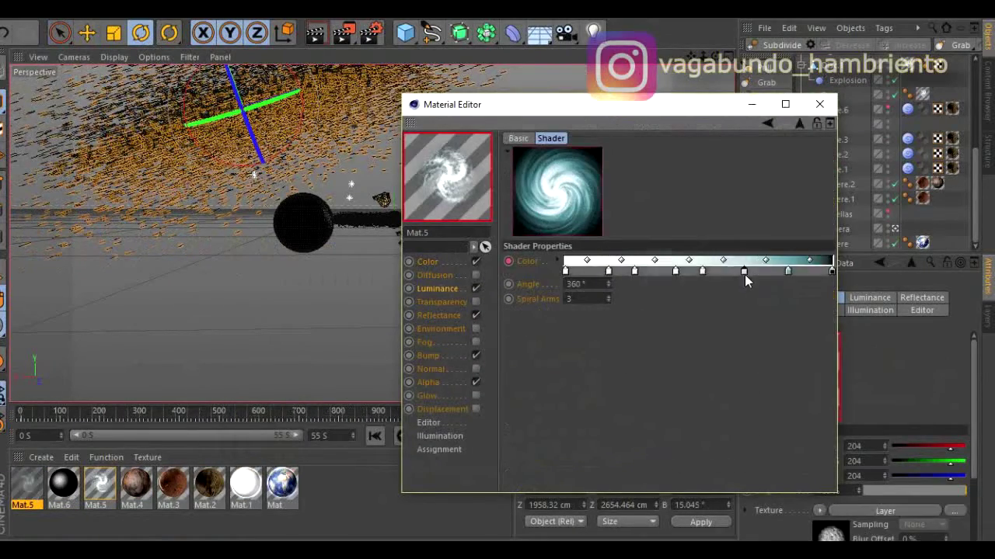
pyautogui.doubleClick(675, 271)
pyautogui.click(678, 342)
pyautogui.doubleClick(787, 272)
pyautogui.click(761, 342)
pyautogui.doubleClick(648, 271)
pyautogui.click(648, 342)
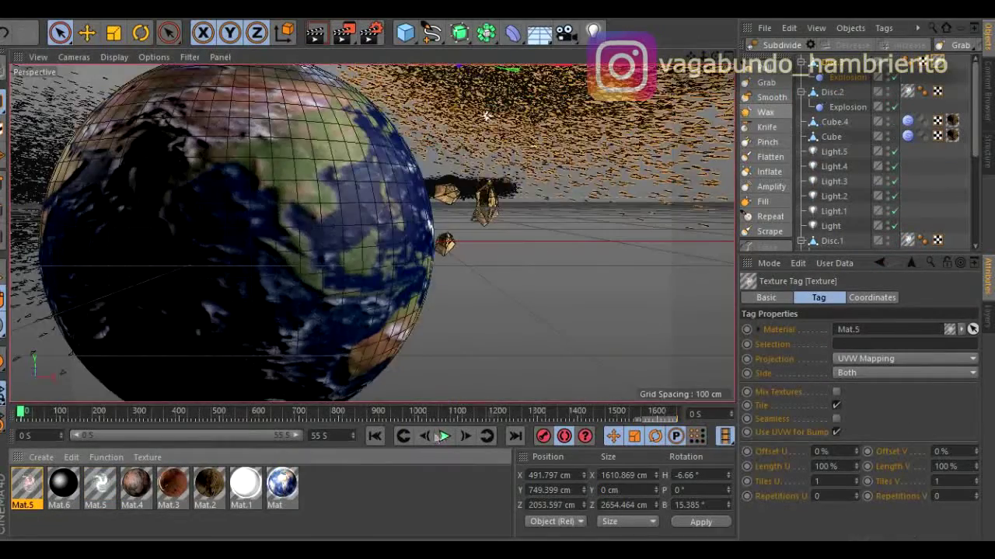
pyautogui.click(323, 31)
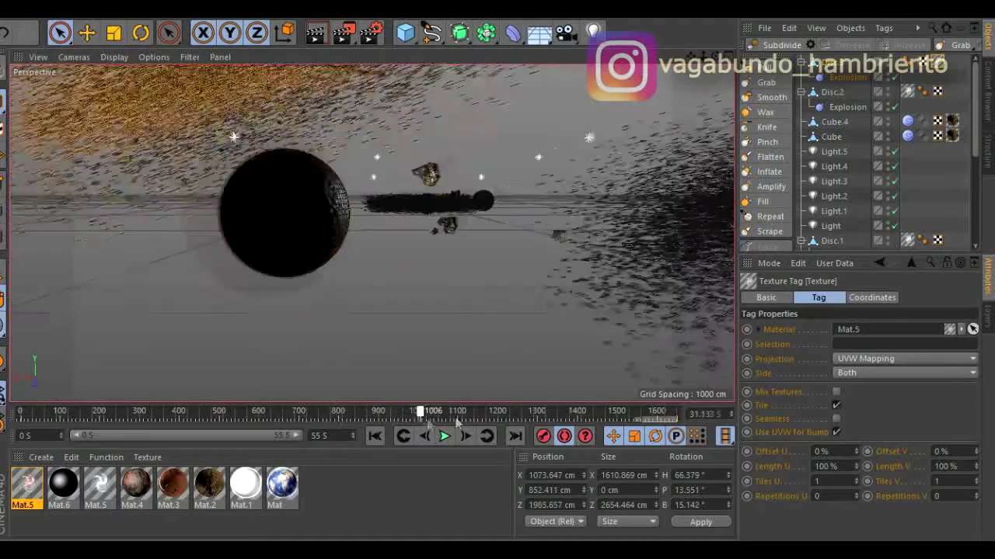
# Step: Scrub back to about frame 810, play, and stop near frame 560
pyautogui.moveTo(421, 413); pyautogui.dragTo(340, 414)
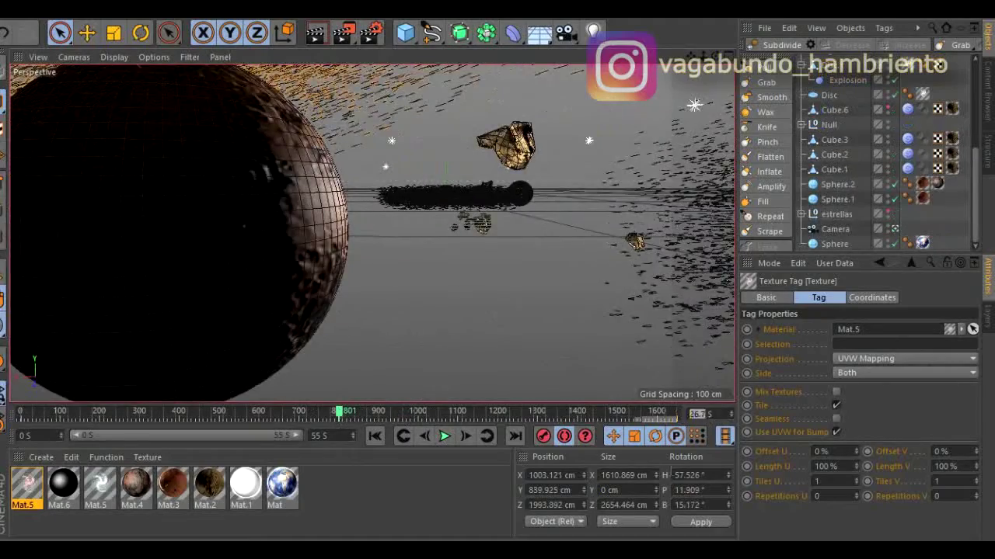
pyautogui.click(445, 437)
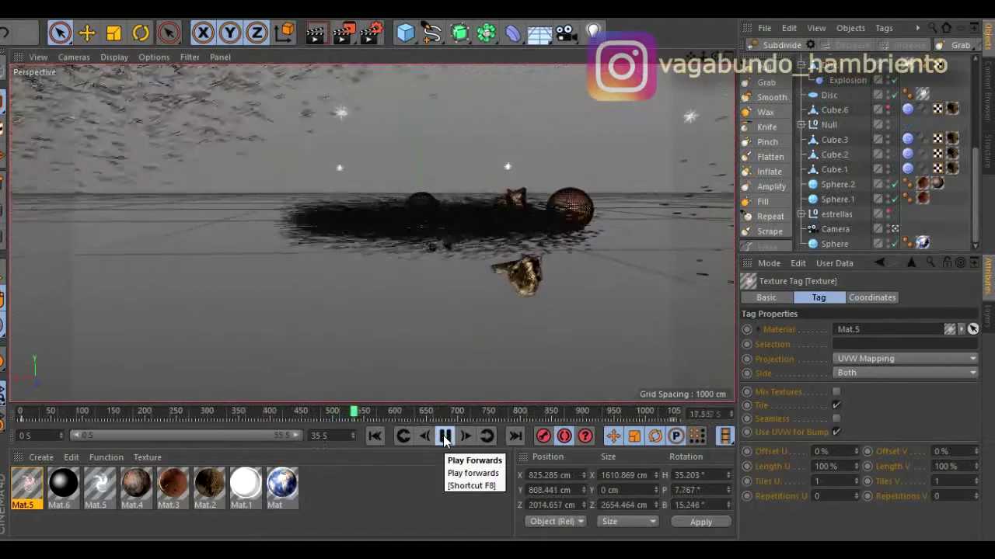
pyautogui.click(380, 413)
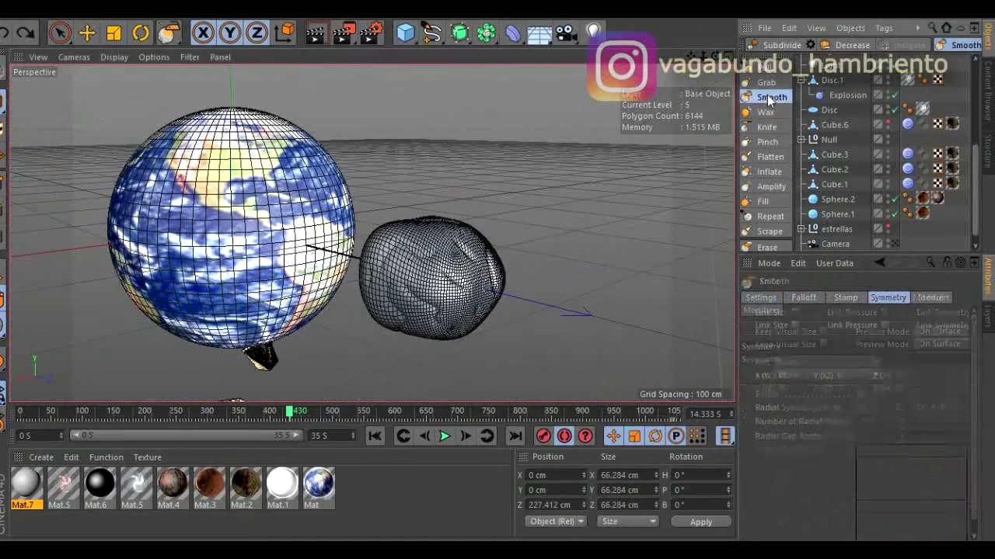
# Step: Flatten the rock with the Flatten sculpt brush, close the Material Editor, render, and view through the scene camera
pyautogui.click(770, 156)
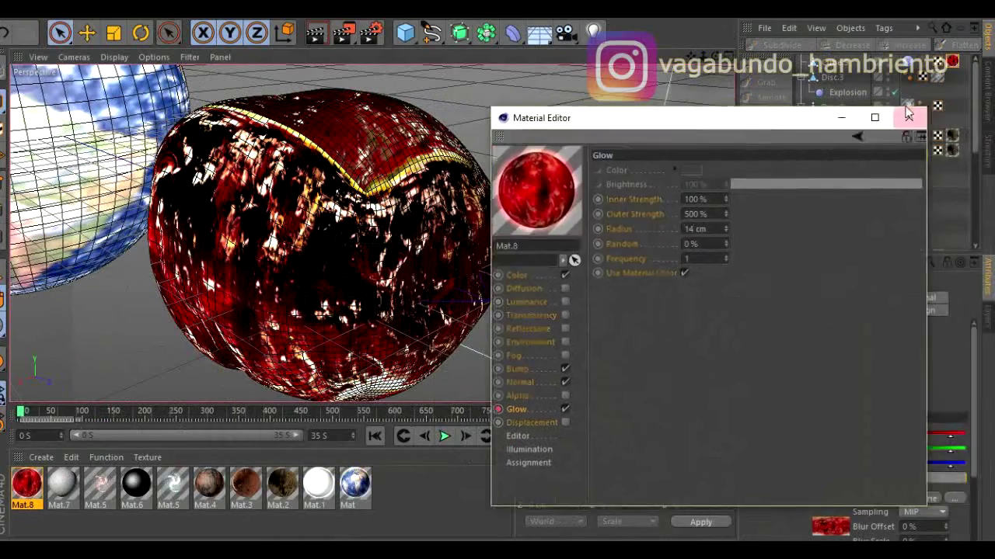
pyautogui.click(906, 116)
pyautogui.click(320, 38)
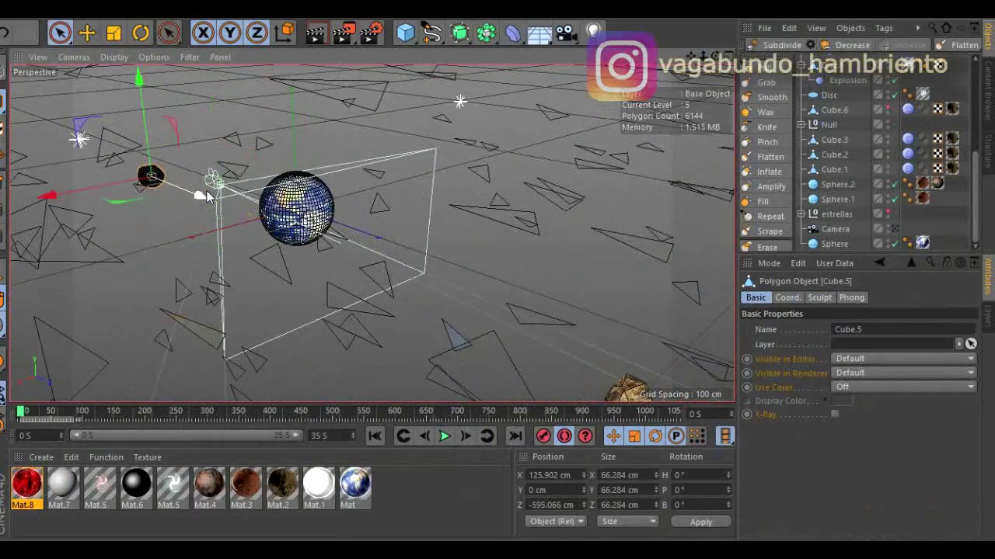
pyautogui.click(896, 229)
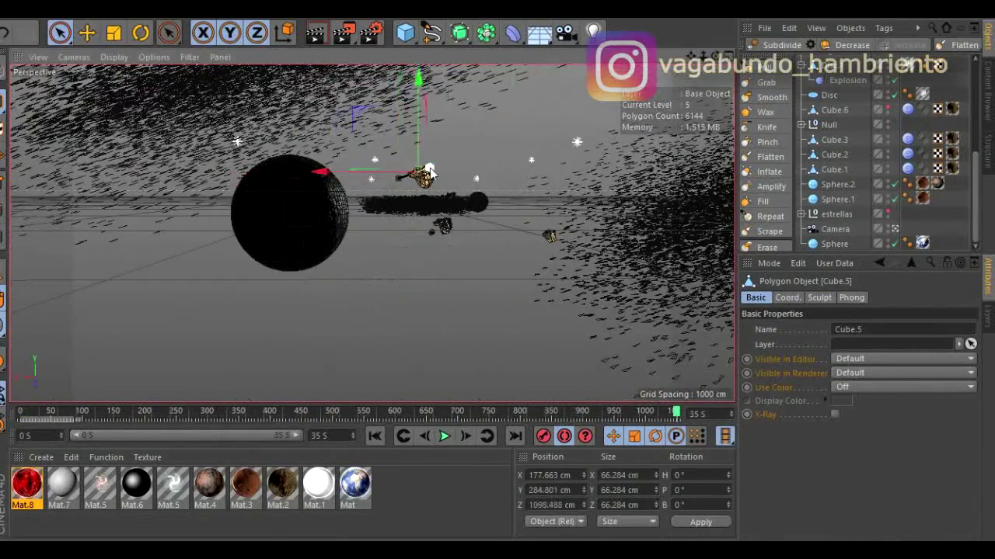
# Step: Scrub and play the space animation around frames 450–570, checking the key near frame 570
pyautogui.moveTo(233, 412); pyautogui.dragTo(353, 425)
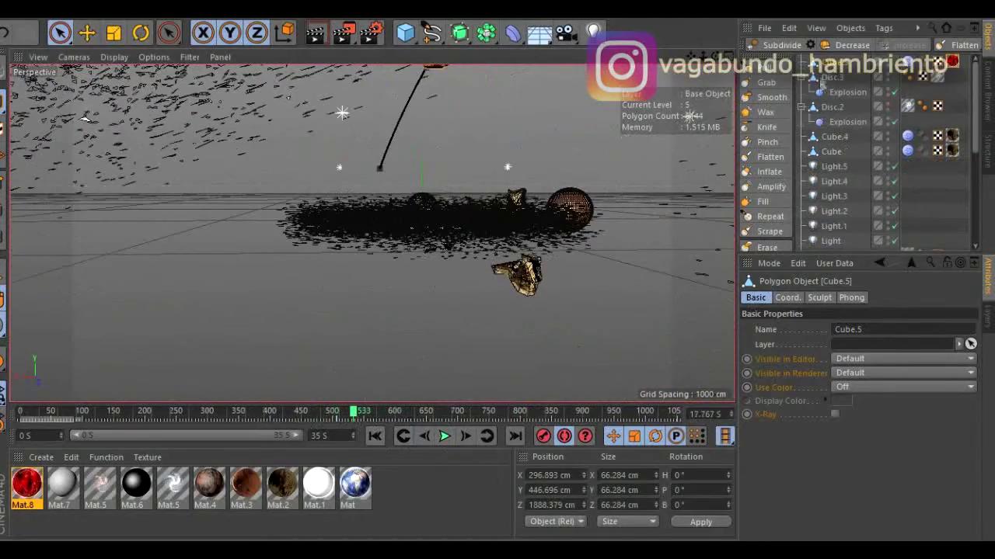
pyautogui.click(836, 229)
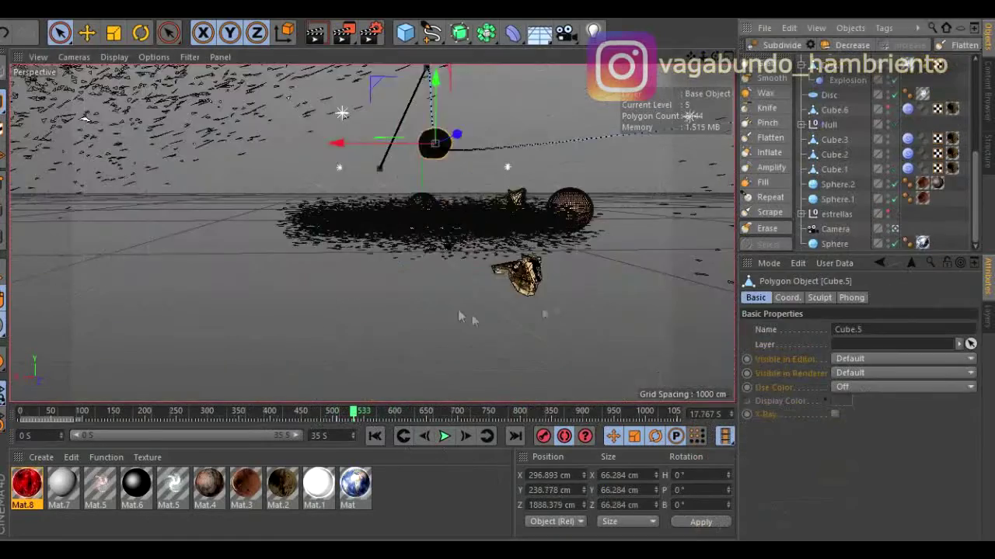
pyautogui.click(361, 423)
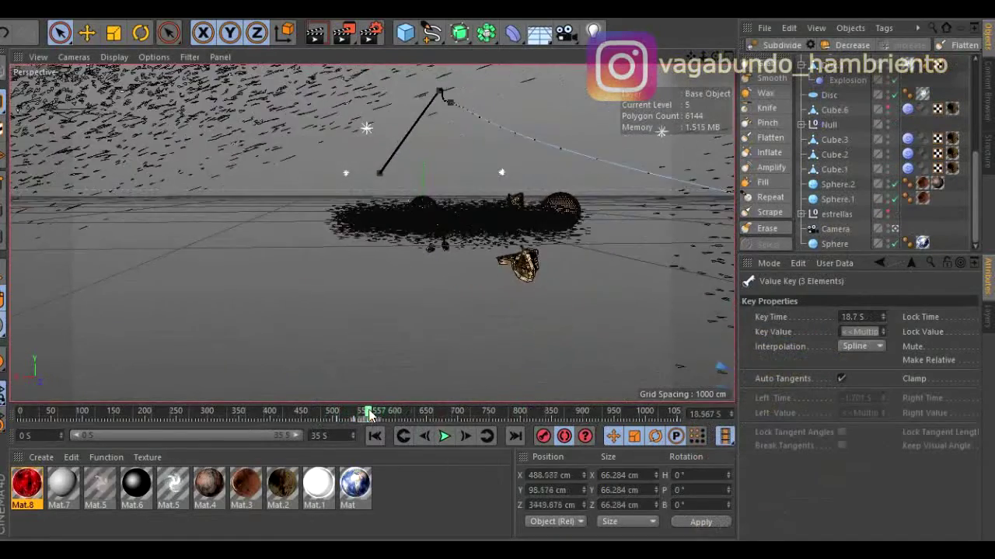
pyautogui.click(370, 415)
pyautogui.click(444, 436)
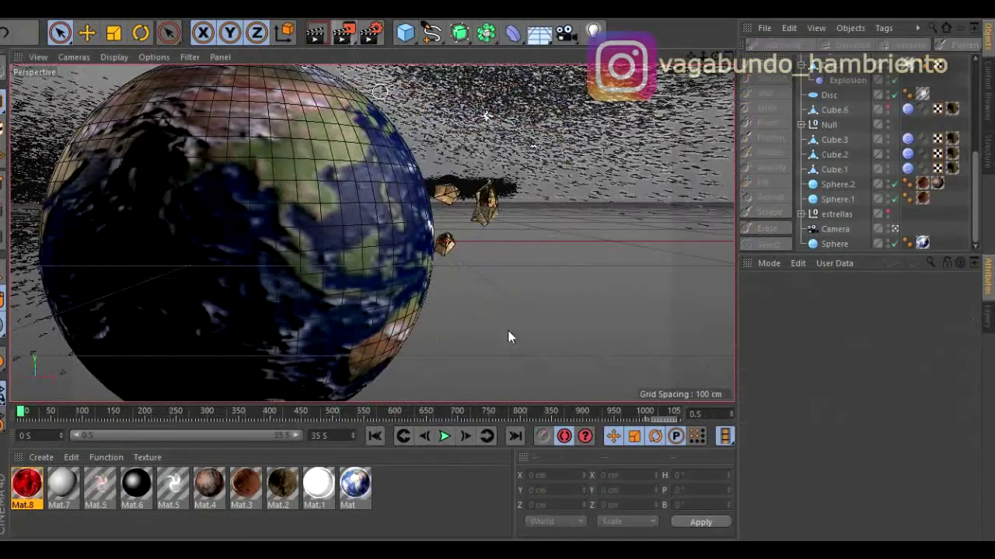
# Step: Render the animation to the Picture Viewer as a QuickTime movie with a chosen save location
pyautogui.hotkey('shift', 'r')
pyautogui.click(611, 338)
pyautogui.click(752, 234)
pyautogui.click(521, 522)
pyautogui.click(451, 250)
pyautogui.click(420, 430)
pyautogui.hotkey('shift', 'r')
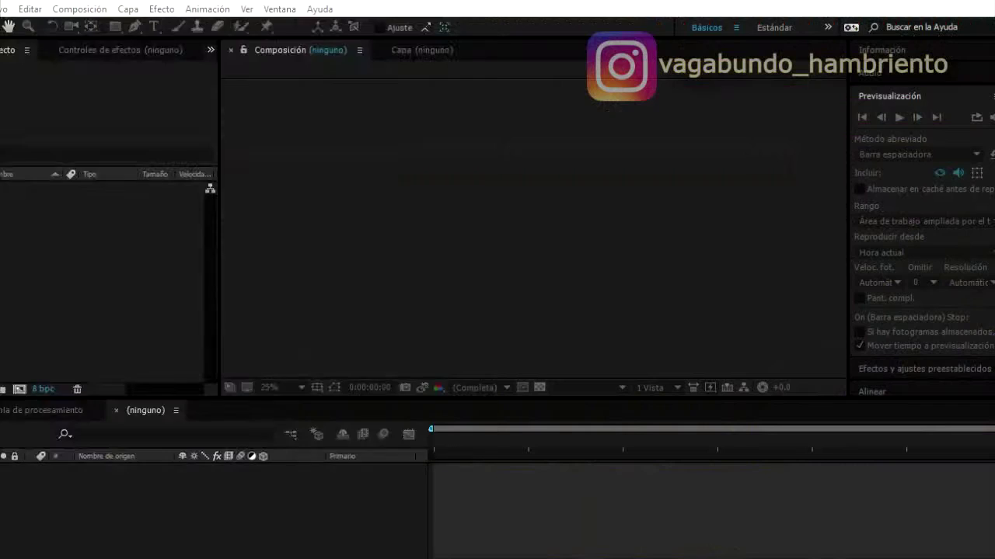
# Step: Import the rendered Cinema 4D animation files into After Effects
pyautogui.doubleClick(156, 315)
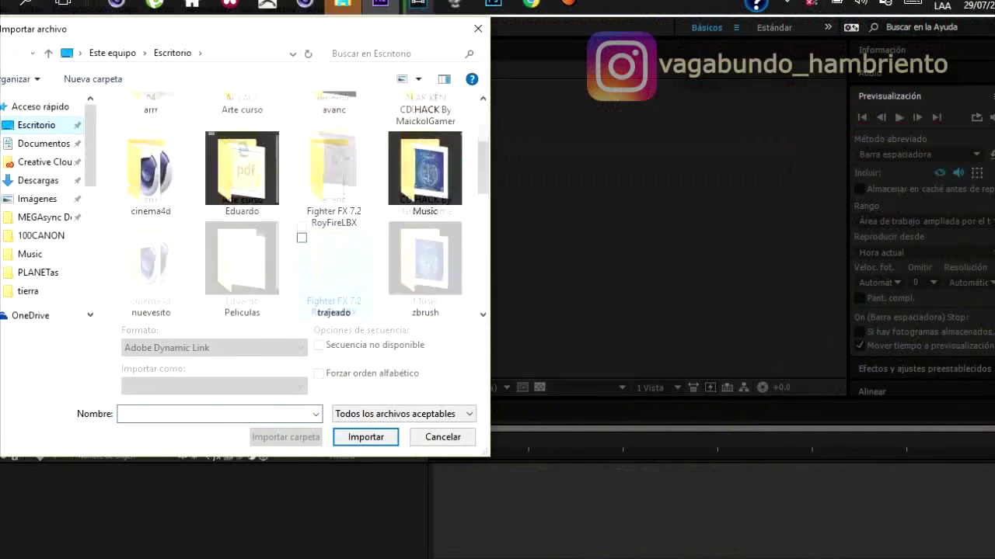
pyautogui.scroll(-5, 300, 202)
pyautogui.scroll(-5, 299, 202)
pyautogui.press('Return')
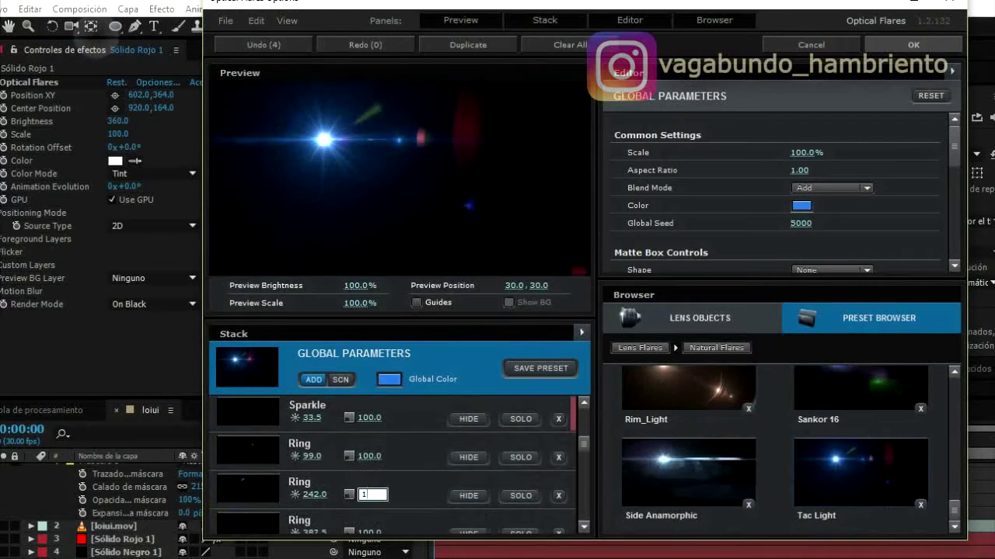
# Step: Confirm the blue flare, preview it to about 16 seconds, and add a top adjustment layer
pyautogui.press('Return')
pyautogui.press('space')
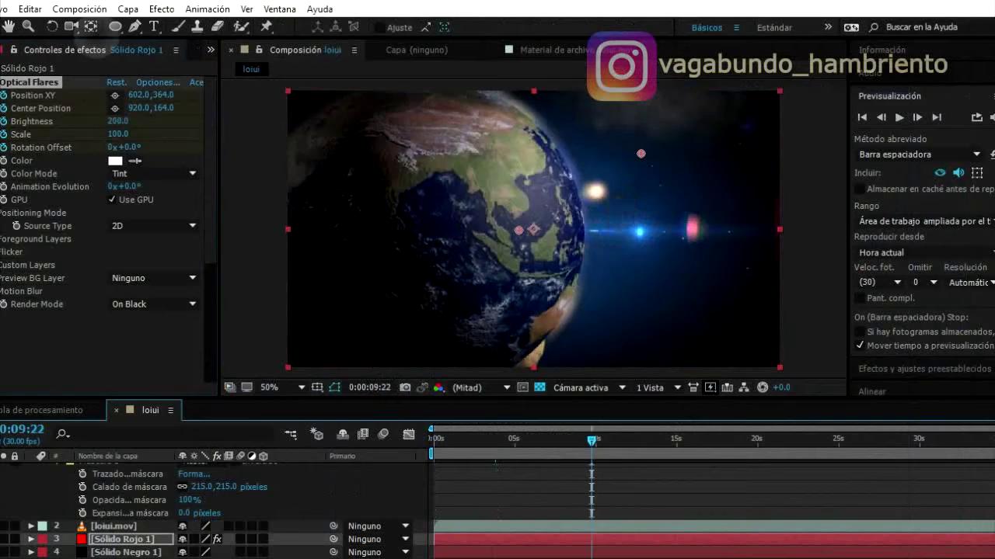
pyautogui.press('space')
pyautogui.moveTo(632, 440); pyautogui.dragTo(706, 441)
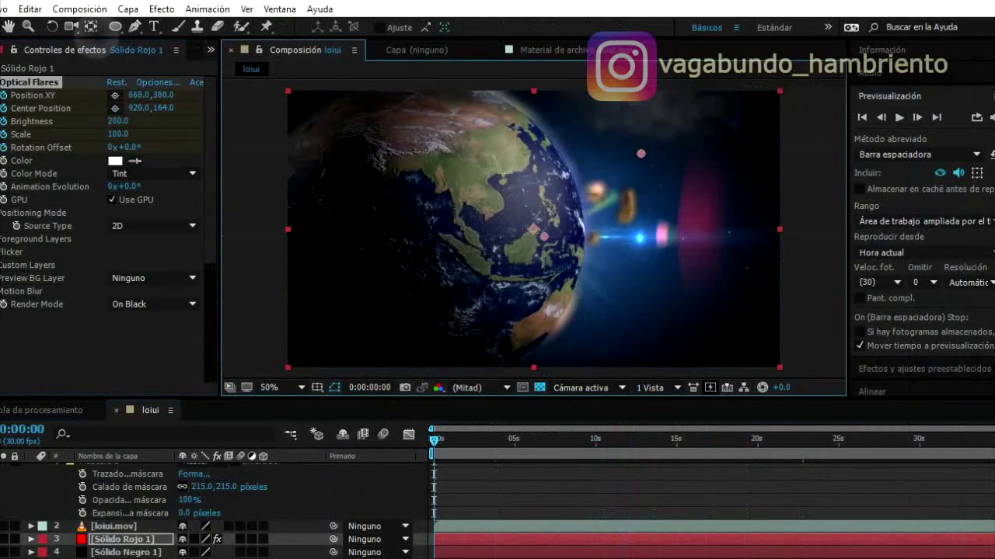
pyautogui.click(899, 117)
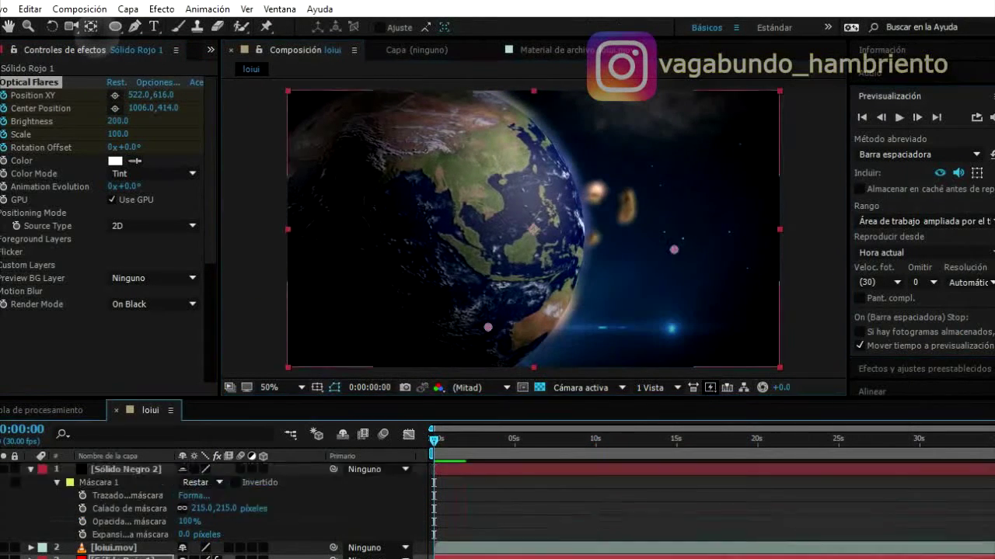
pyautogui.hotkey('ctrl', 'alt', 'y')
pyautogui.hotkey('ctrl', '5')
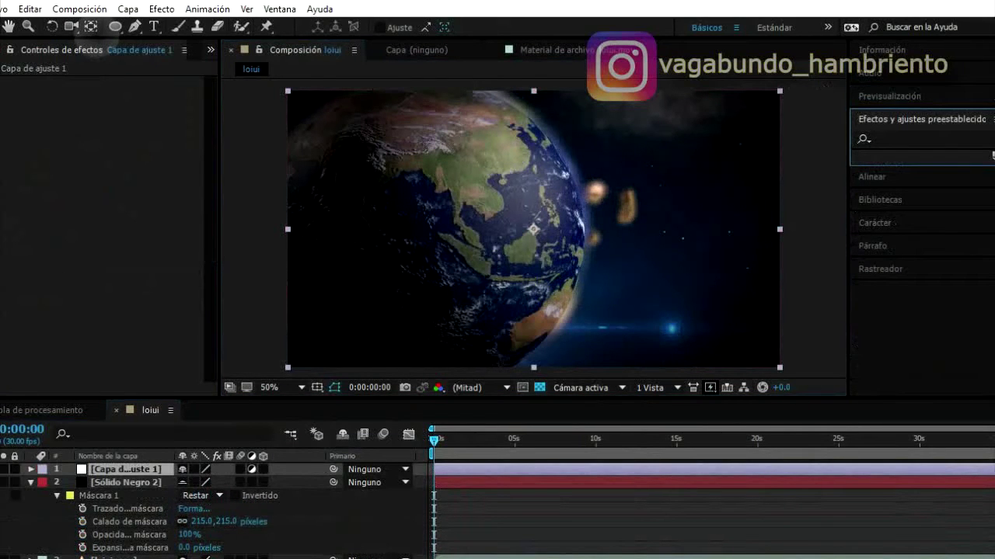
# Step: Apply Brillo y contraste to the adjustment layer and check it around 2–7 seconds
pyautogui.write('brillo')
pyautogui.doubleClick(923, 168)
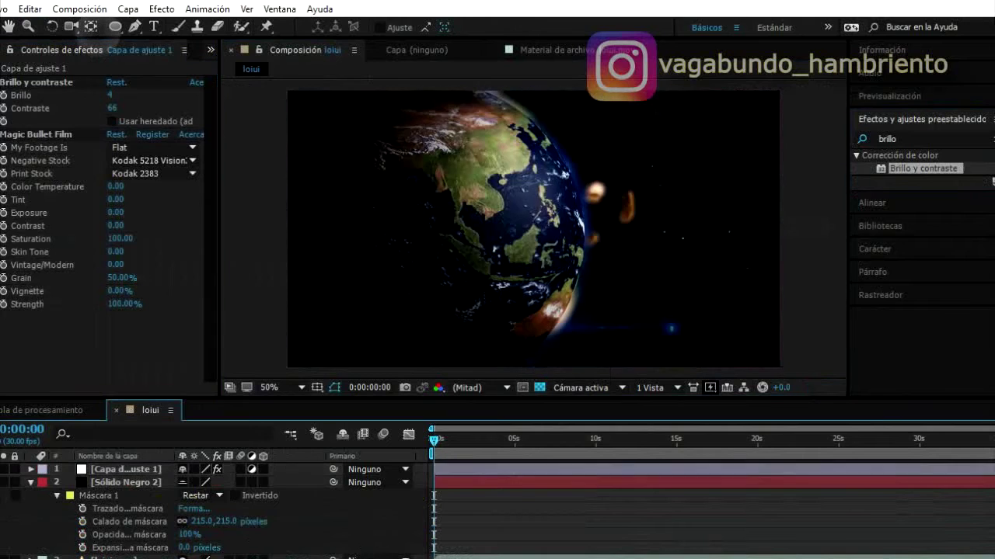
pyautogui.moveTo(432, 439); pyautogui.dragTo(477, 439)
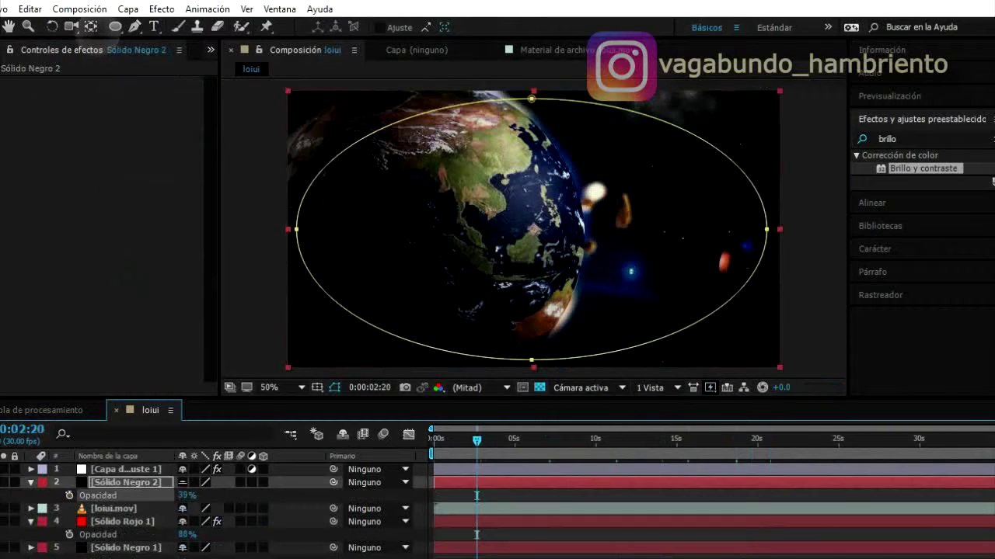
pyautogui.click(449, 439)
# Step: Add Desenfoque direccional with Direction -179° and scrub later to check the blur
pyautogui.click(549, 439)
pyautogui.click(886, 138)
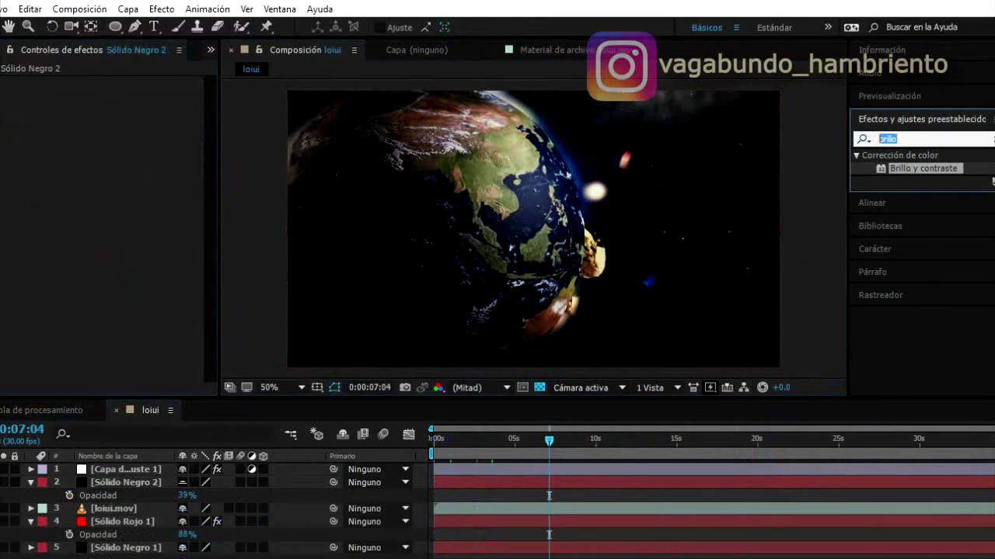
pyautogui.write('desenfoque')
pyautogui.click(549, 469)
pyautogui.moveTo(549, 440); pyautogui.dragTo(506, 440)
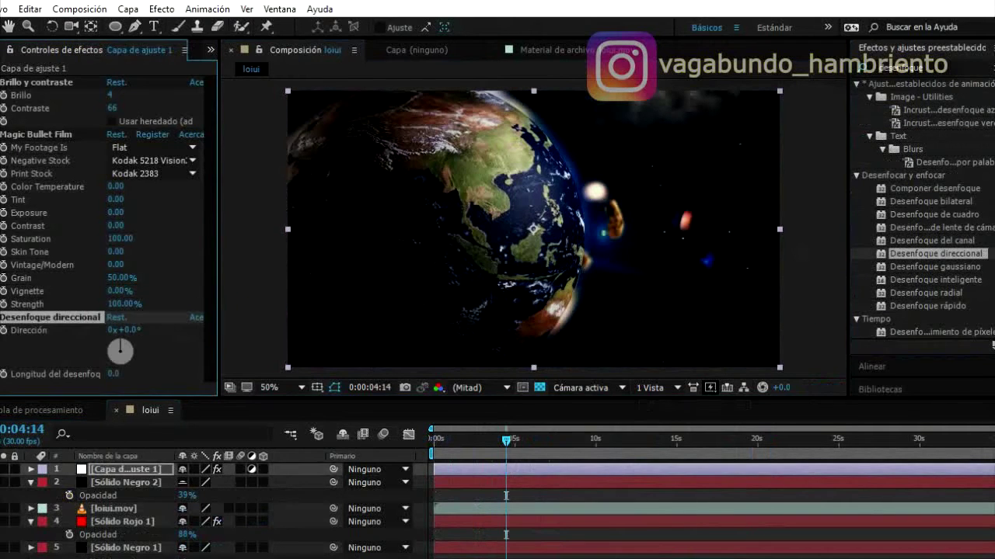
pyautogui.moveTo(120, 342); pyautogui.dragTo(120, 362)
pyautogui.moveTo(554, 455); pyautogui.dragTo(705, 454)
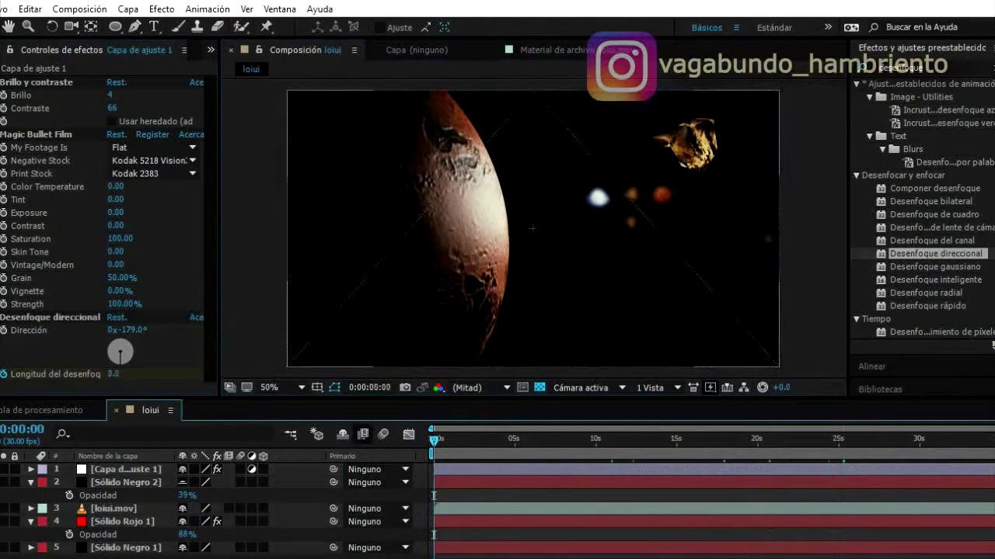
# Step: Save the After Effects project under a new name
pyautogui.click(2, 8)
pyautogui.hotkey('ctrl', 's')
pyautogui.press('Return')
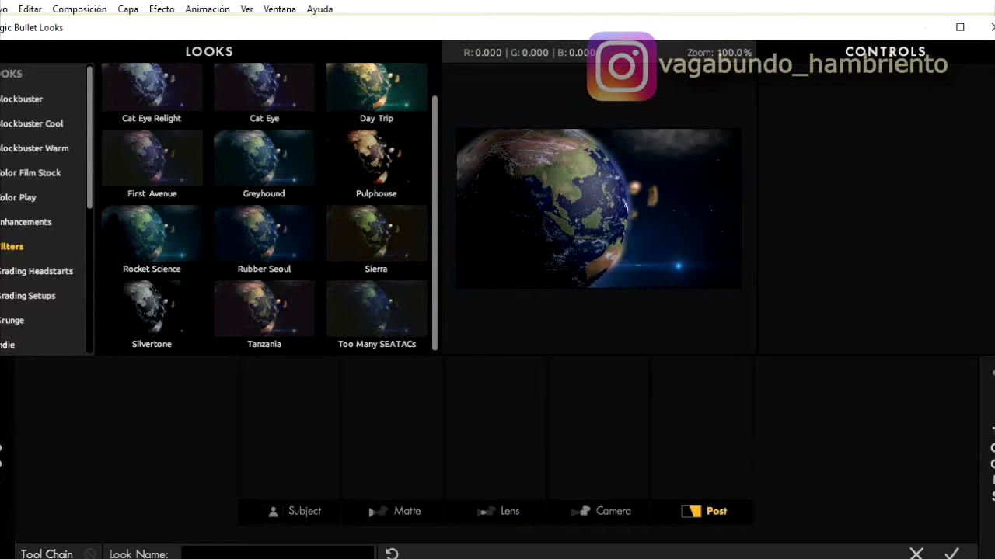
# Step: Apply the Log Color Film Stock FujiFilm 8553 Log look in Magic Bullet Looks
pyautogui.click(37, 271)
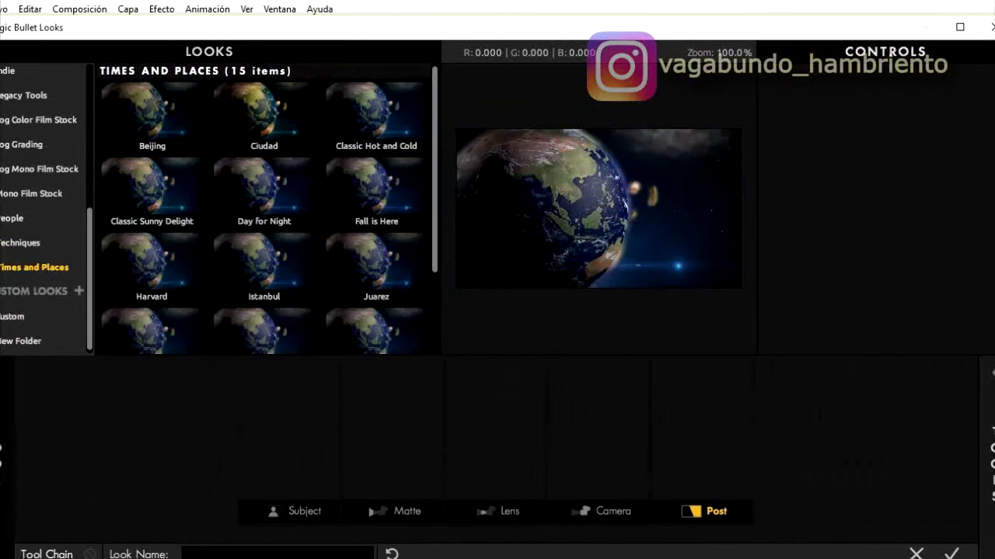
pyautogui.click(21, 243)
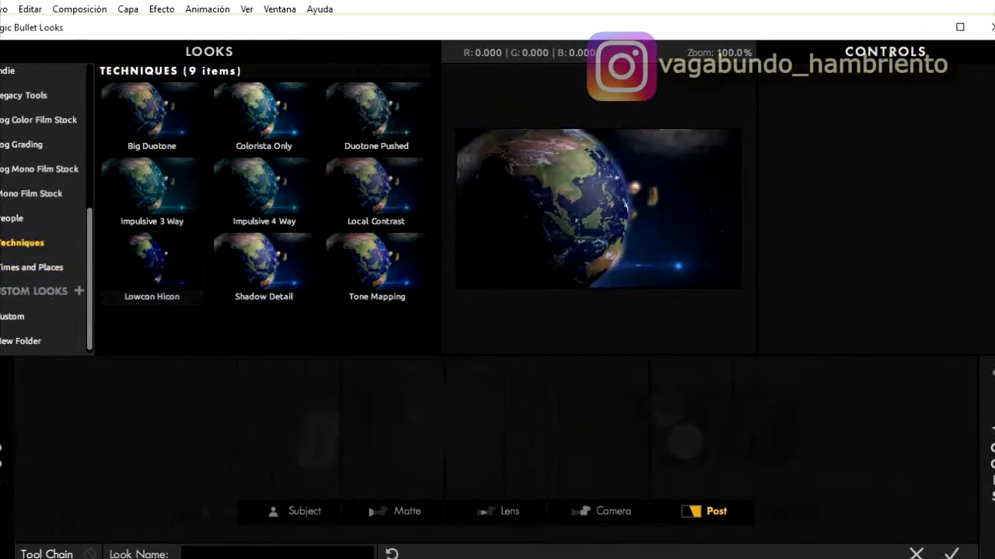
pyautogui.click(38, 120)
pyautogui.click(373, 112)
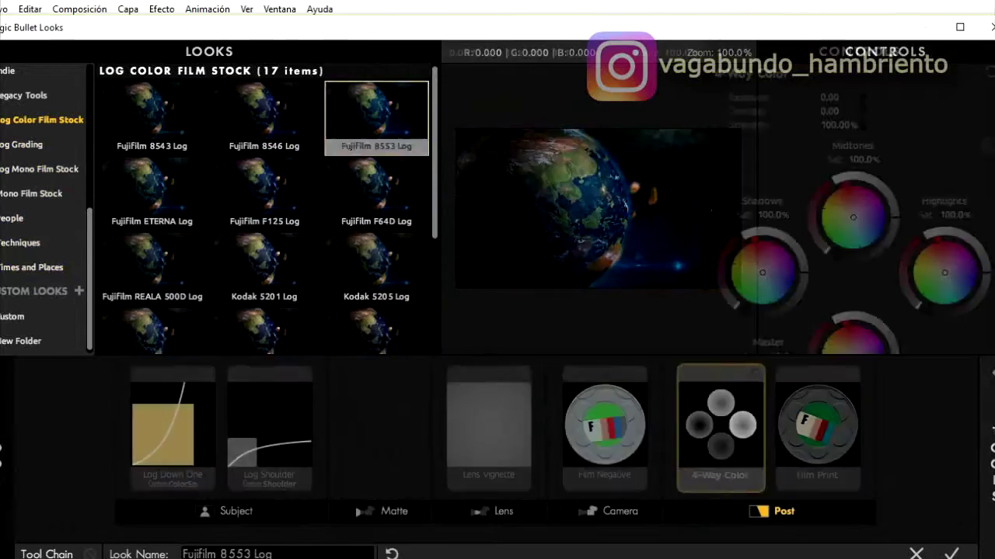
pyautogui.click(951, 553)
pyautogui.moveTo(432, 439); pyautogui.dragTo(940, 441)
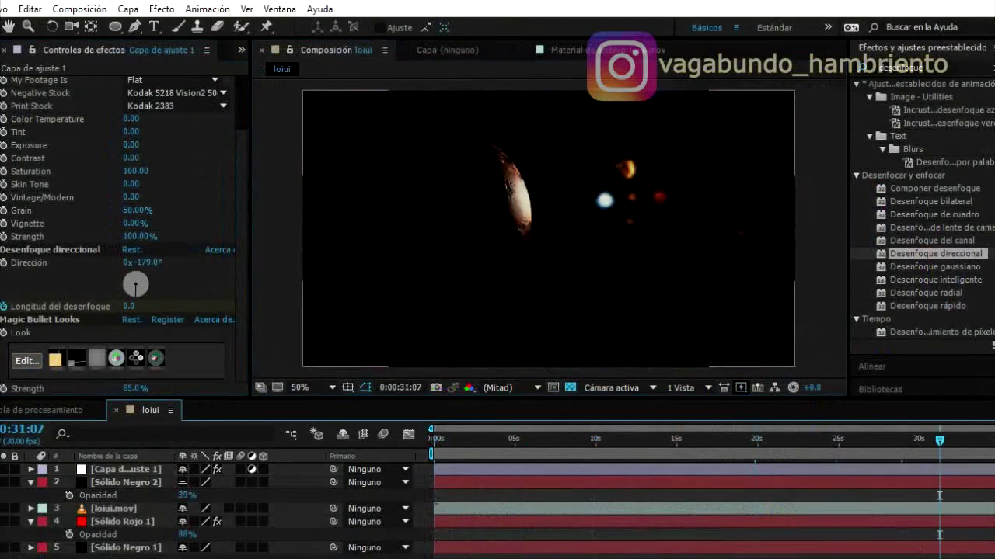
# Step: Pre-compose all layers into Precomp. 1 and show its Escala property
pyautogui.hotkey('ctrl', 'a')
pyautogui.rightClick(129, 475)
pyautogui.click(211, 438)
pyautogui.press('Return')
pyautogui.press('Home')
pyautogui.press('s')
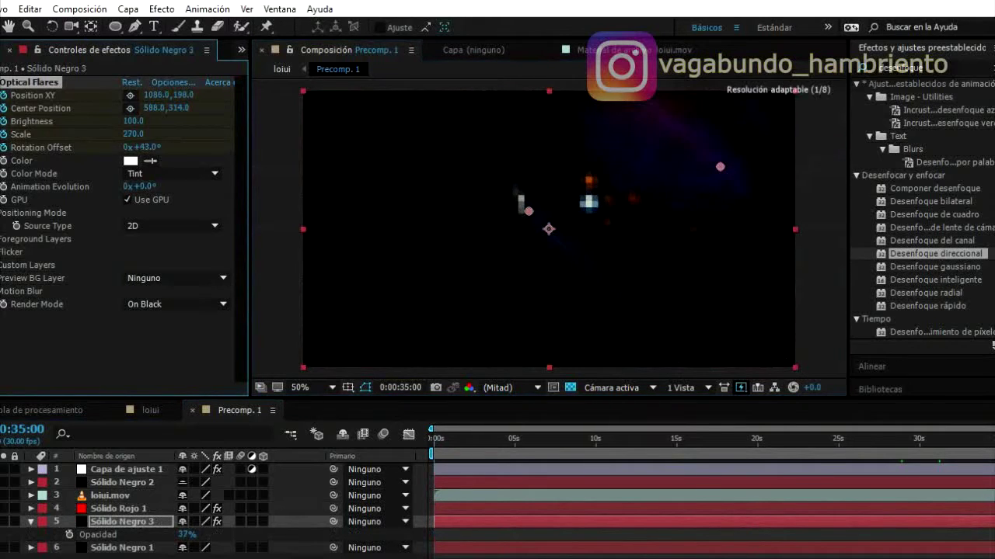
# Step: Check the comp around 13 seconds and add loiui to the render queue
pyautogui.moveTo(697, 439); pyautogui.dragTo(657, 534)
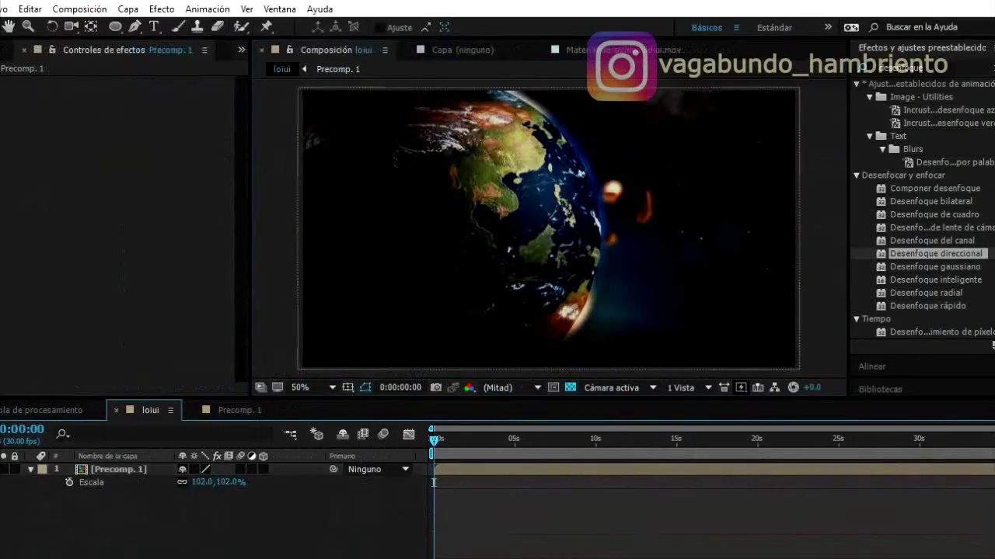
pyautogui.hotkey('ctrl', 'm')
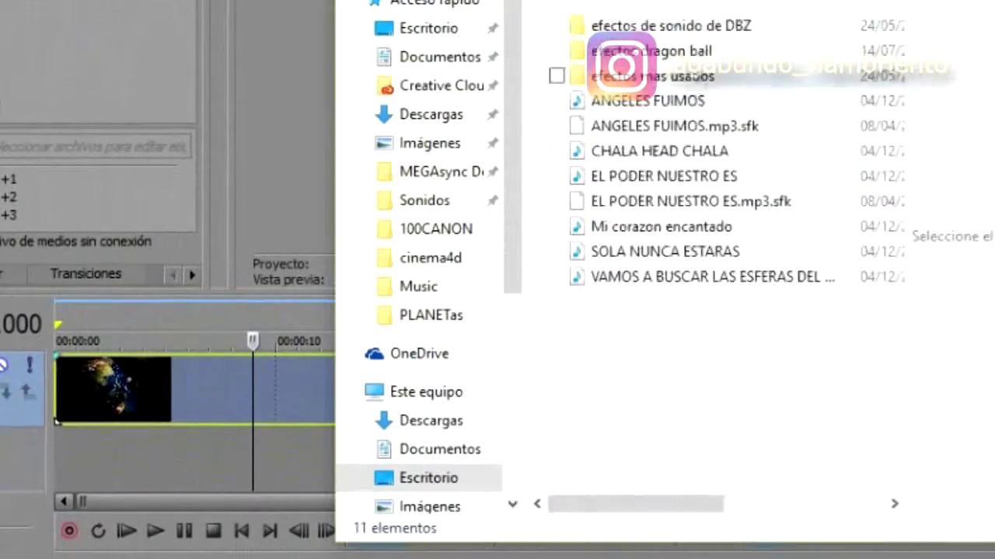
# Step: Browse into the Swishes sound folder and select the Dark thick woosh sound
pyautogui.doubleClick(652, 76)
pyautogui.doubleClick(622, 98)
pyautogui.click(645, 279)
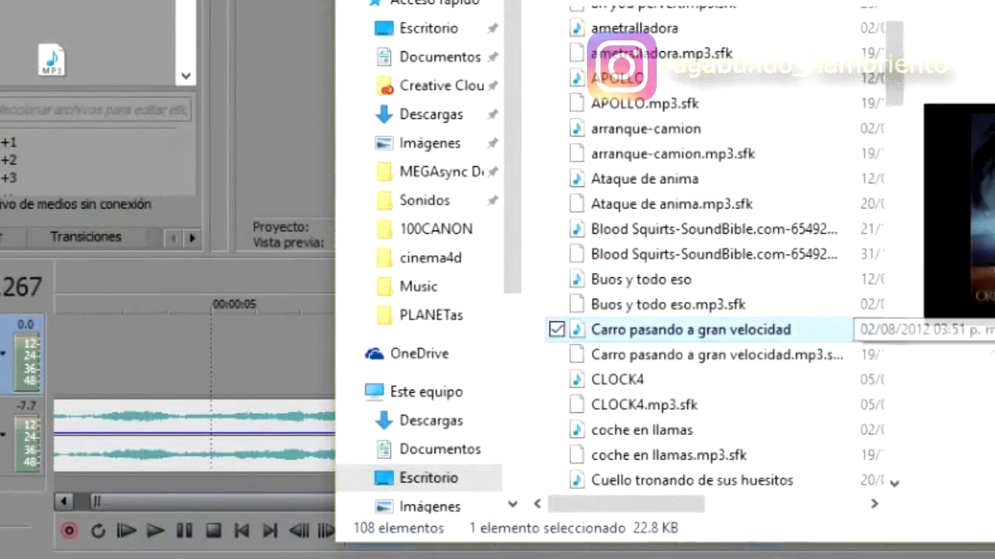
# Step: Select the Fast swoosh reverb sound and play the edit with the new whooshes
pyautogui.click(650, 94)
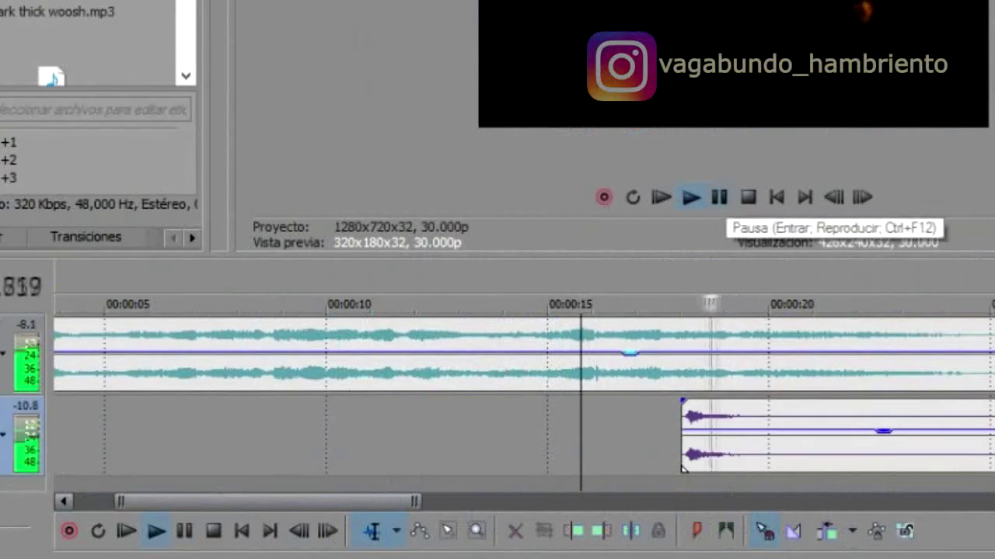
pyautogui.click(690, 197)
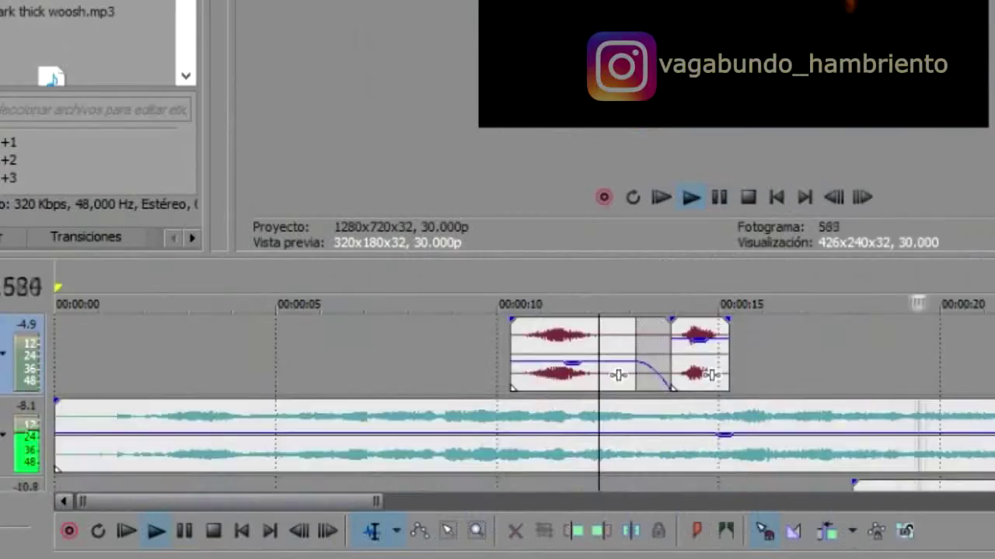